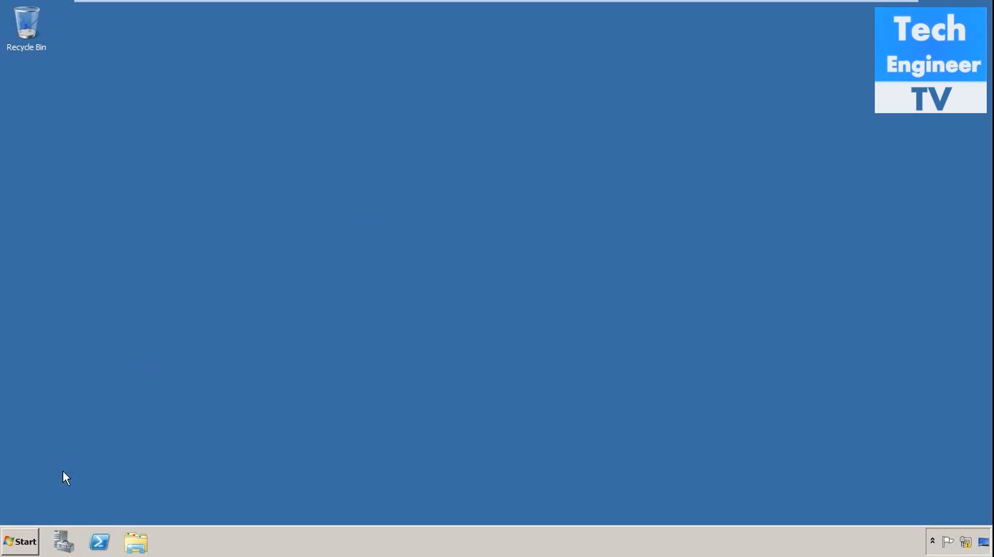
- Open the Exchange Management Console and maximize its window
left_click(27, 542)
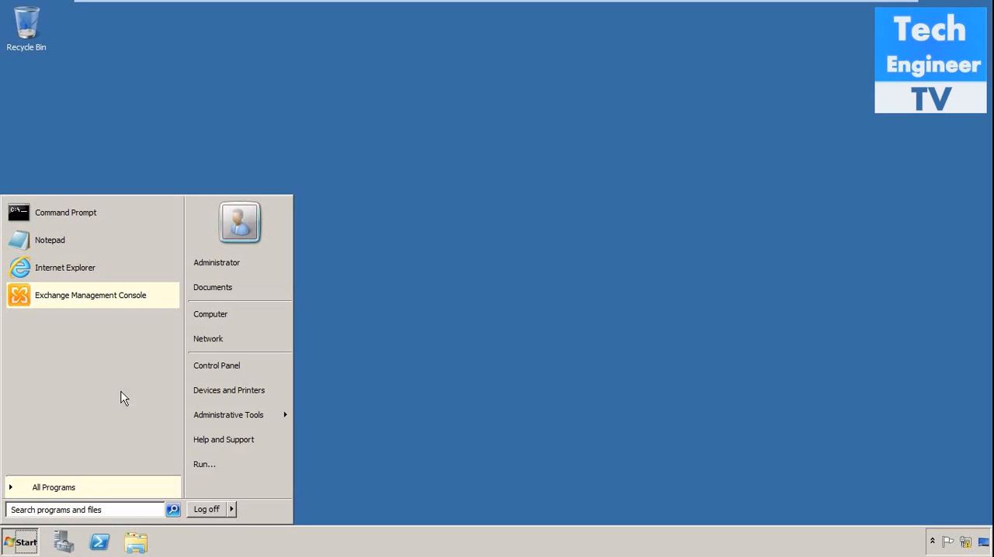
left_click(129, 302)
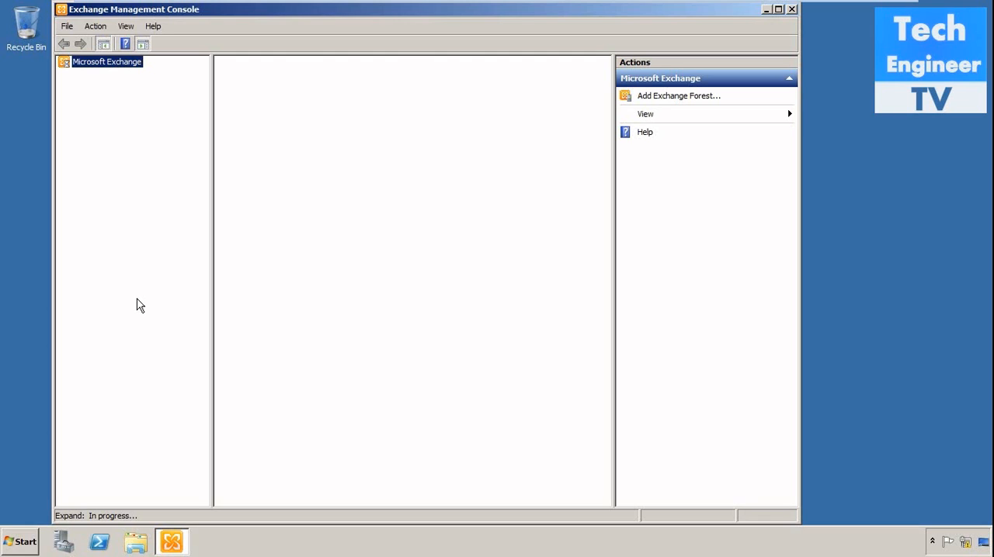
left_click(778, 9)
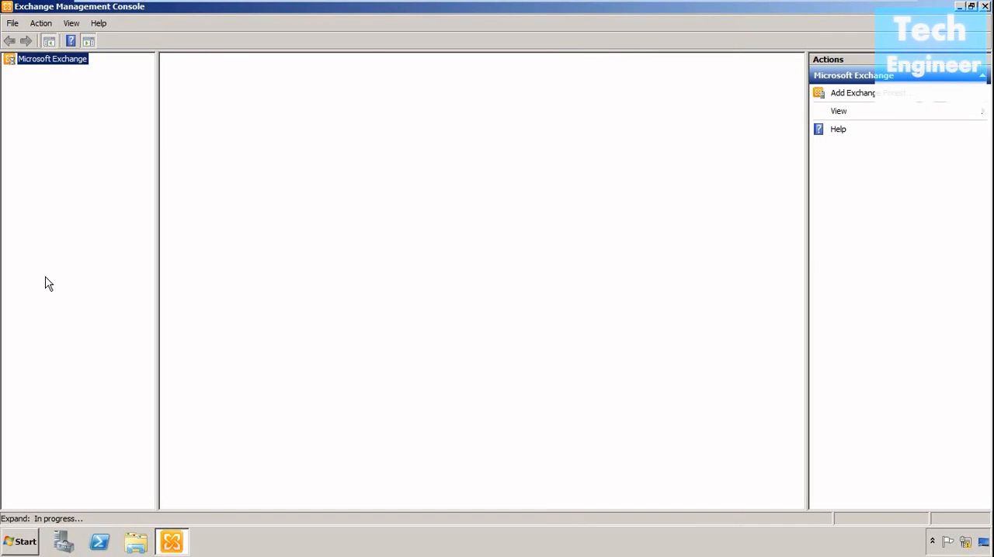
left_click(20, 548)
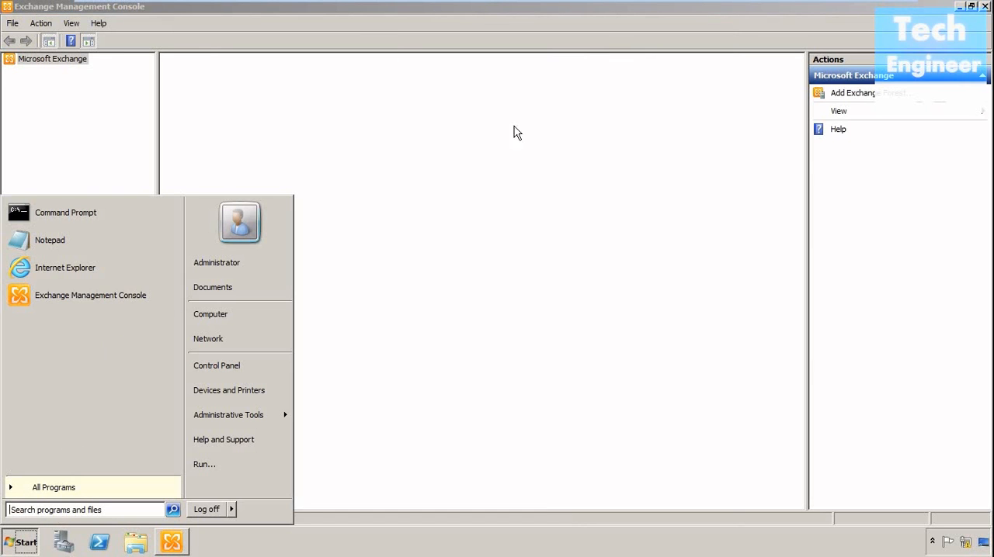
left_click(378, 28)
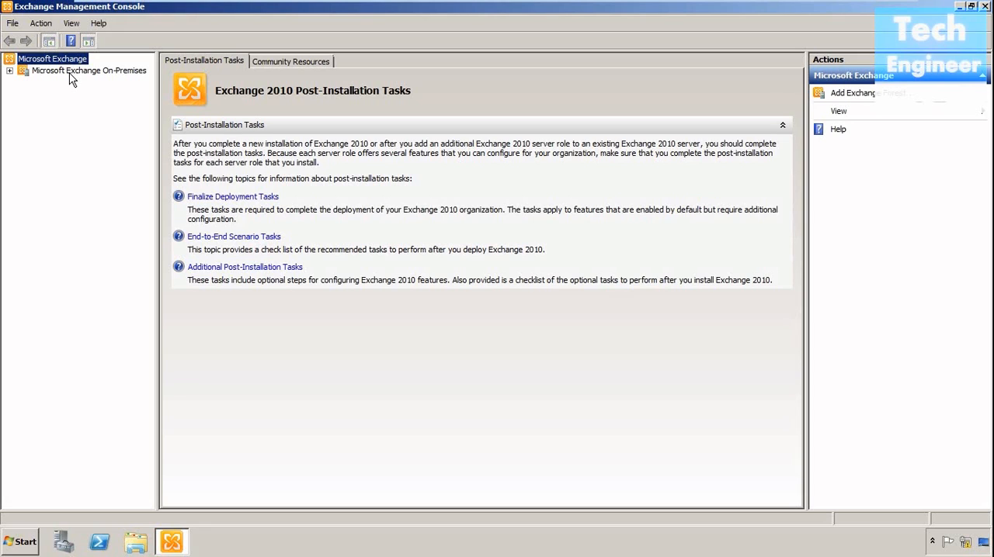
- Select the Microsoft Exchange On-Premises organization and dismiss the unlicensed server notice
left_click(74, 72)
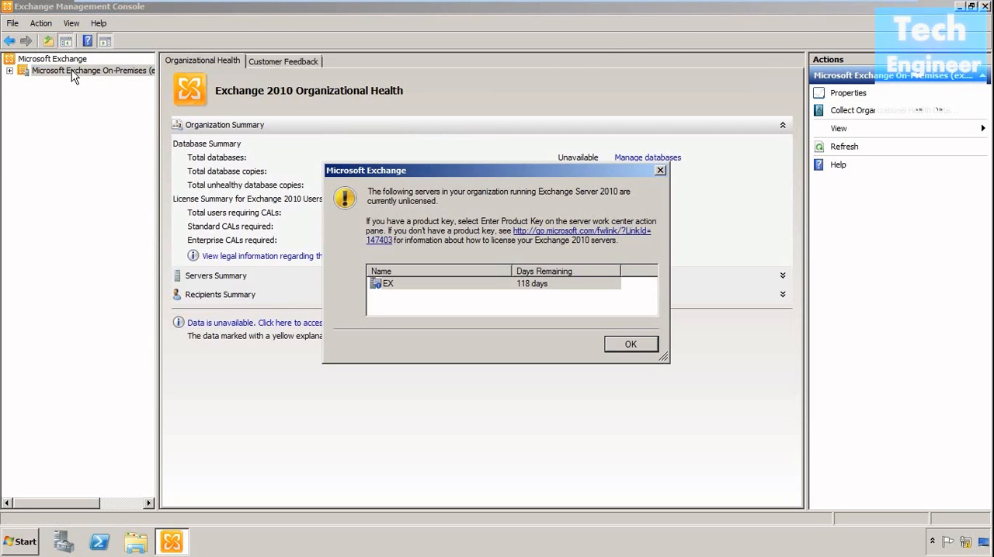
left_click(630, 342)
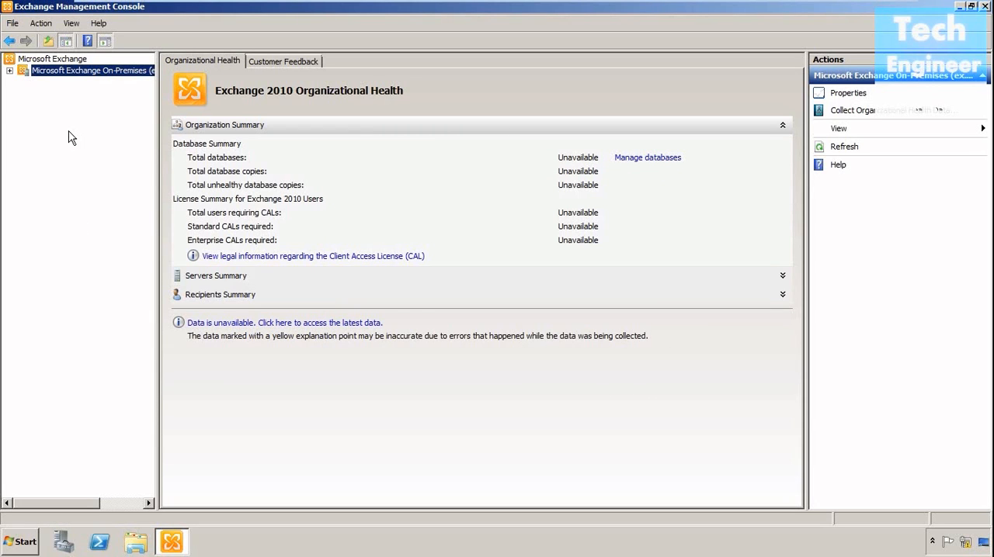
double_click(68, 73)
left_click(28, 539)
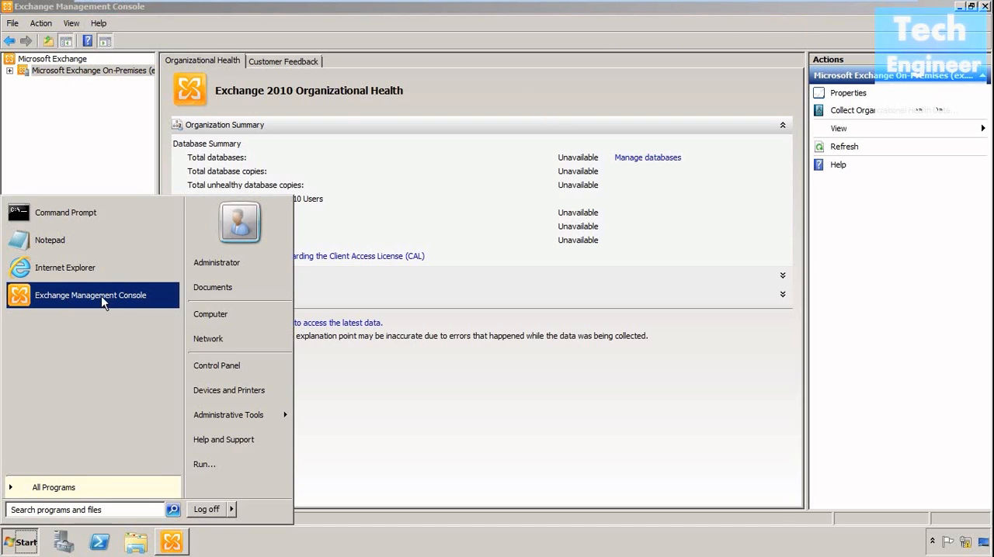
left_click(462, 41)
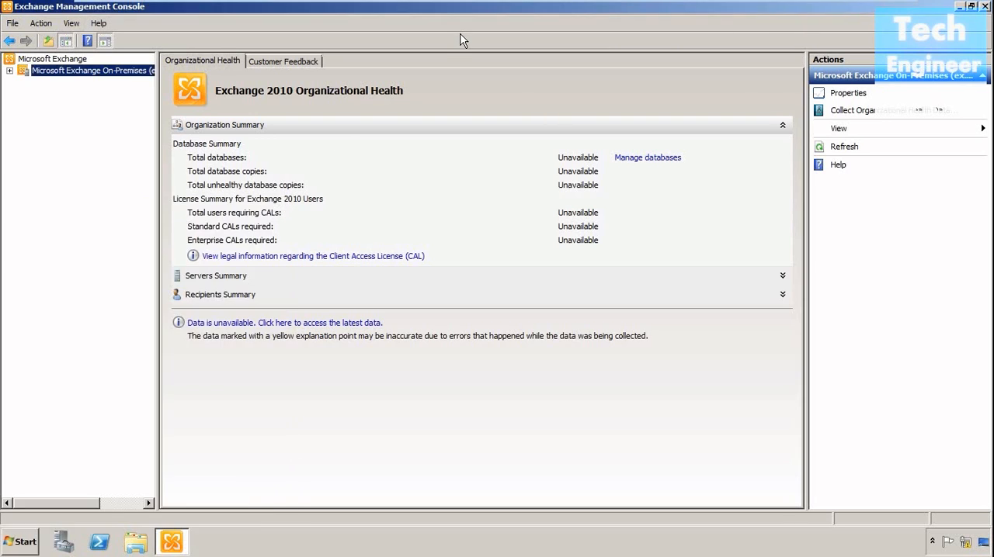
- Expand Organization Configuration under Microsoft Exchange On-Premises and display its Mailbox settings
double_click(65, 72)
double_click(69, 82)
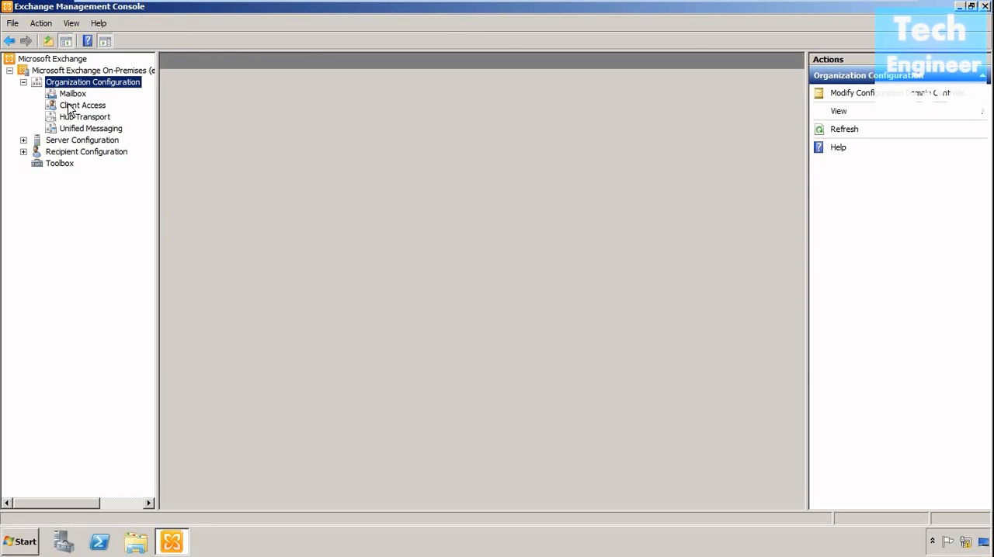
left_click(70, 95)
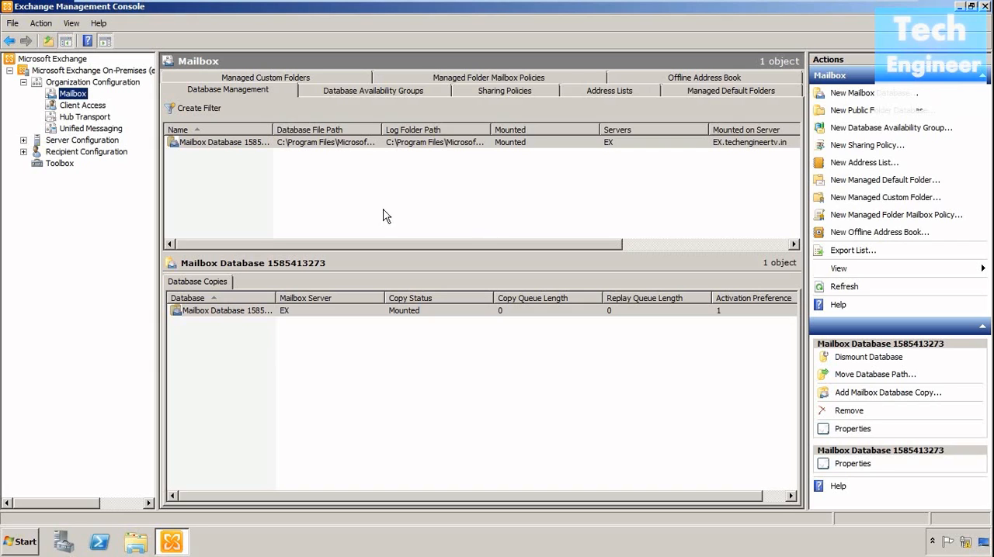
- Start a new mailbox database named MD1 on server EX and continue to its path settings
right_click(285, 177)
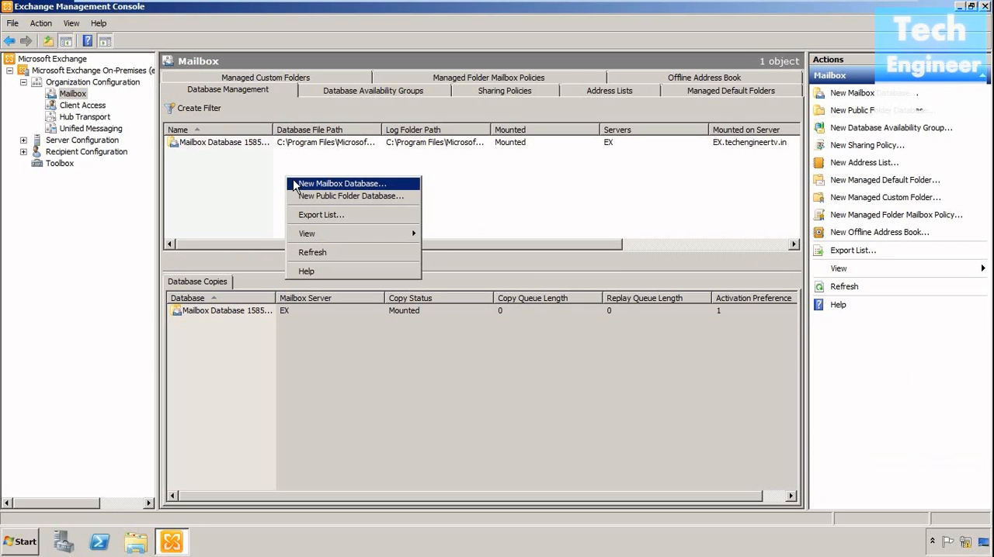
left_click(295, 184)
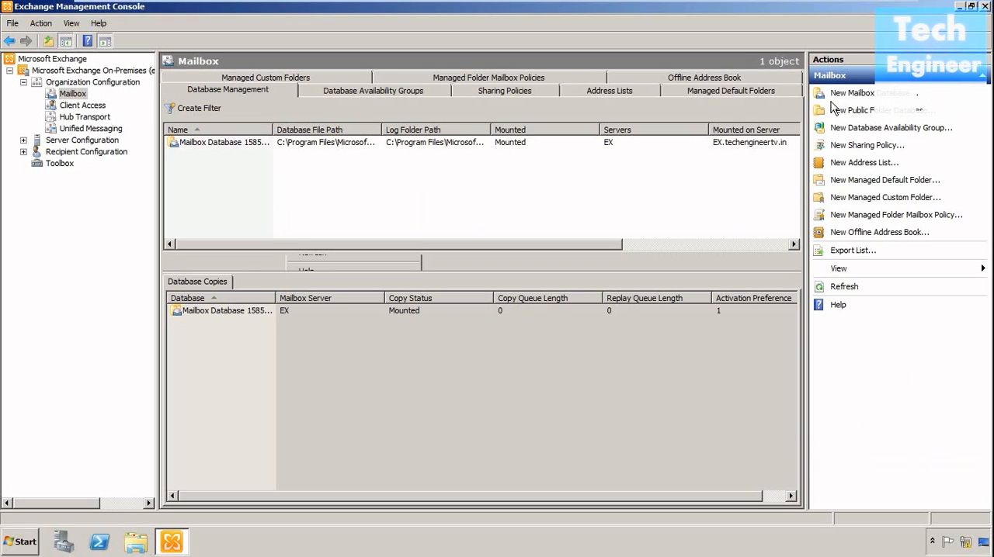
left_click(856, 97)
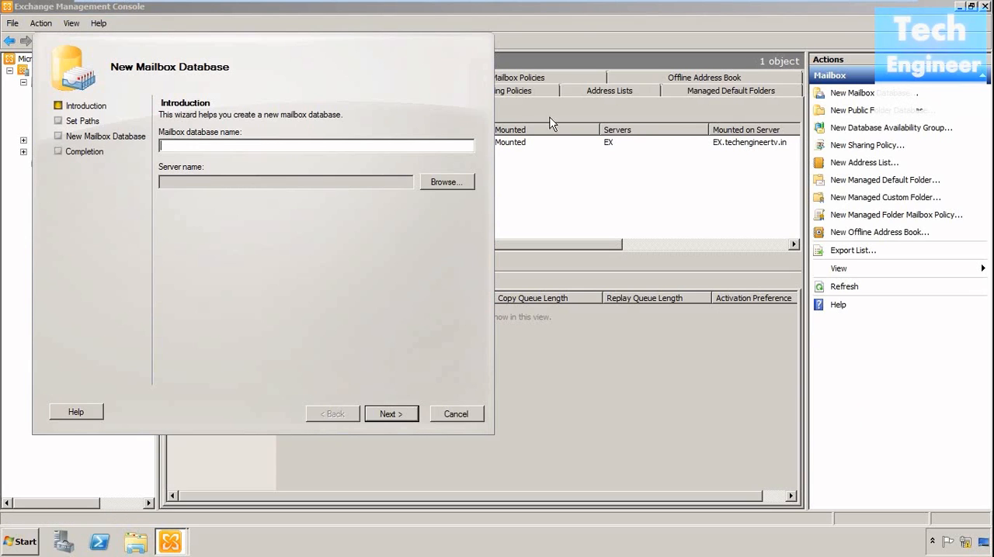
left_click_drag(397, 65, 488, 111)
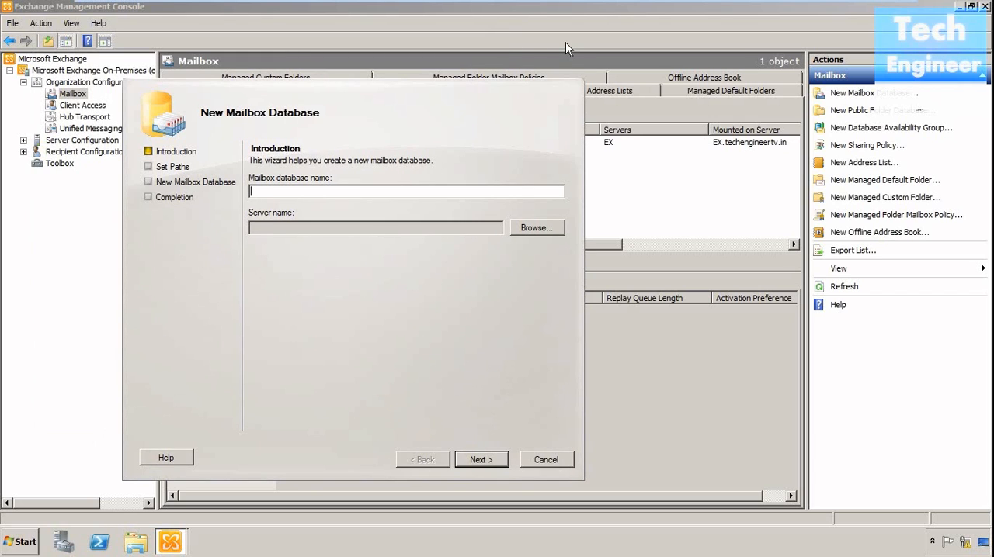
type("MD1")
left_click(533, 228)
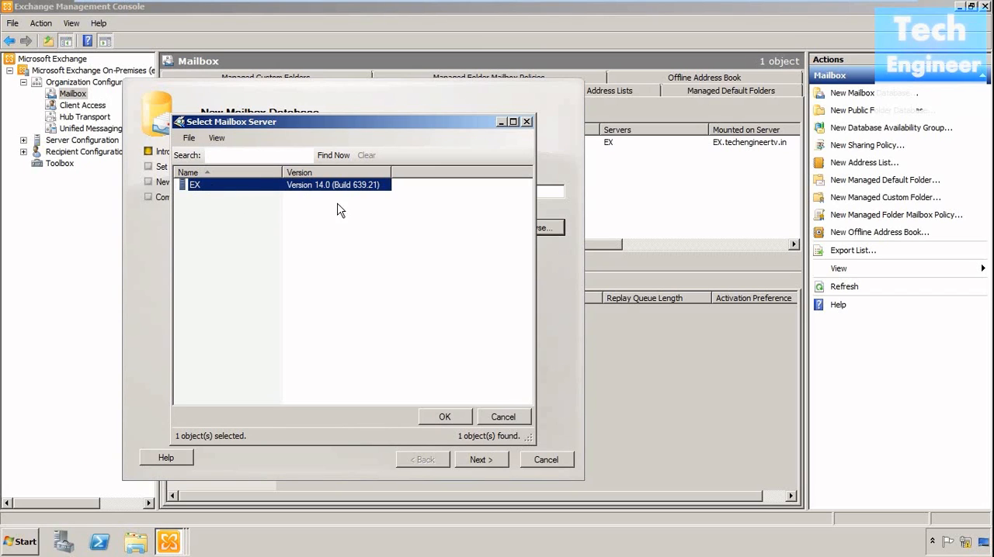
left_click(444, 419)
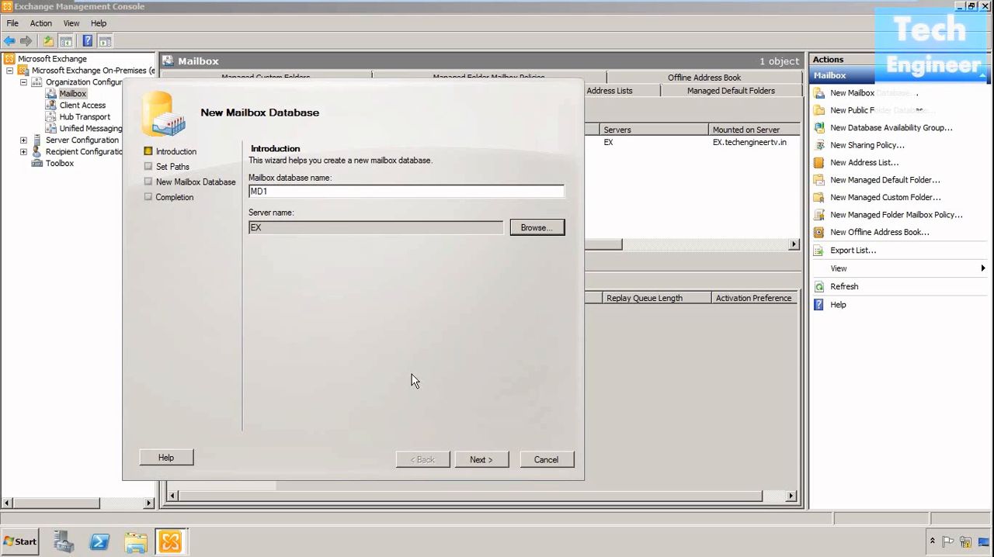
left_click(481, 461)
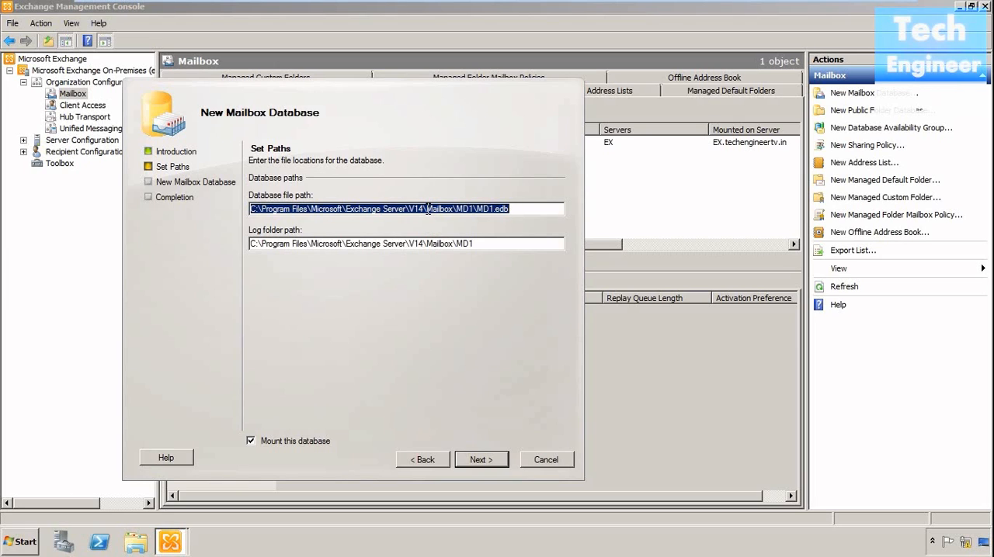
- Create a folder named "My Mailbox" on Local Disk (D:) in Windows Explorer and close the Explorer window
left_click(18, 548)
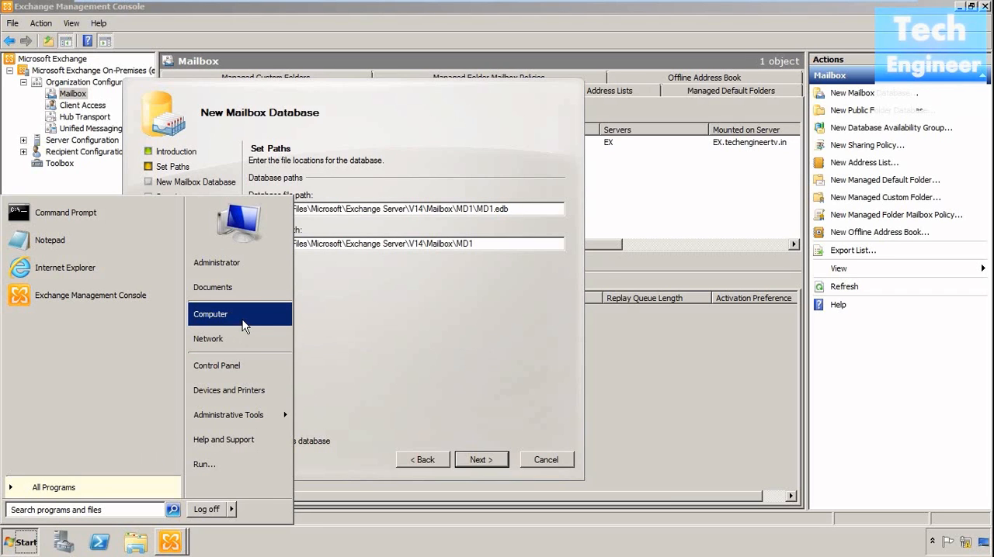
key("Escape")
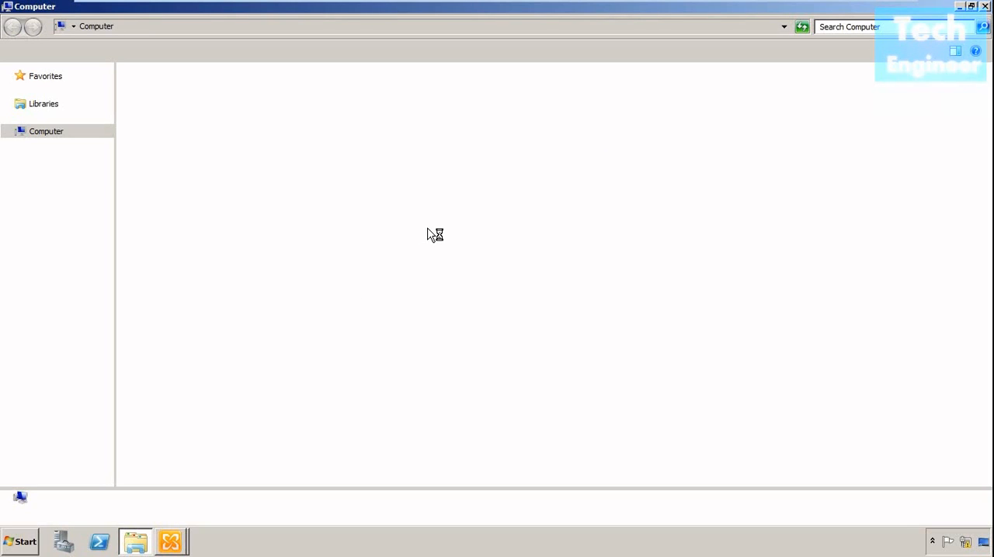
double_click(404, 112)
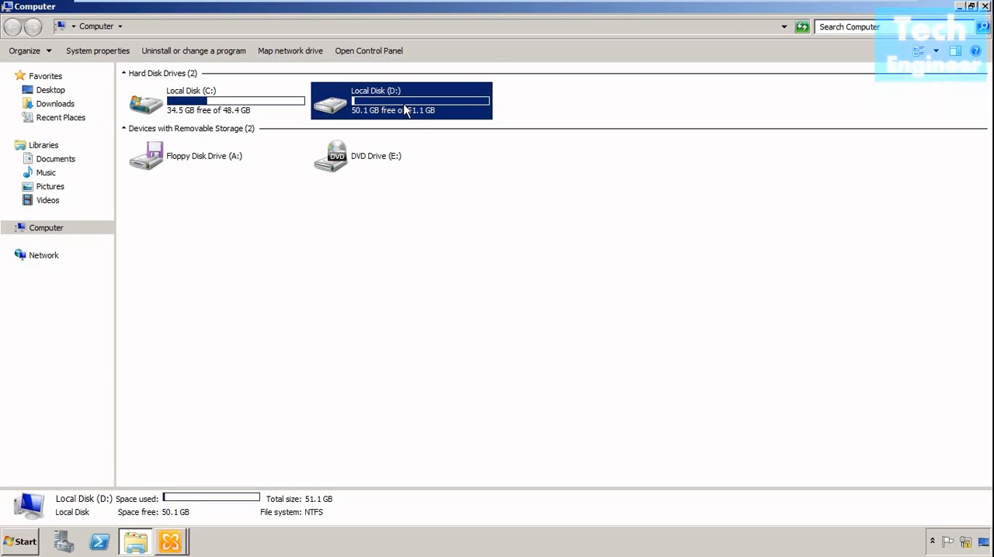
right_click(273, 179)
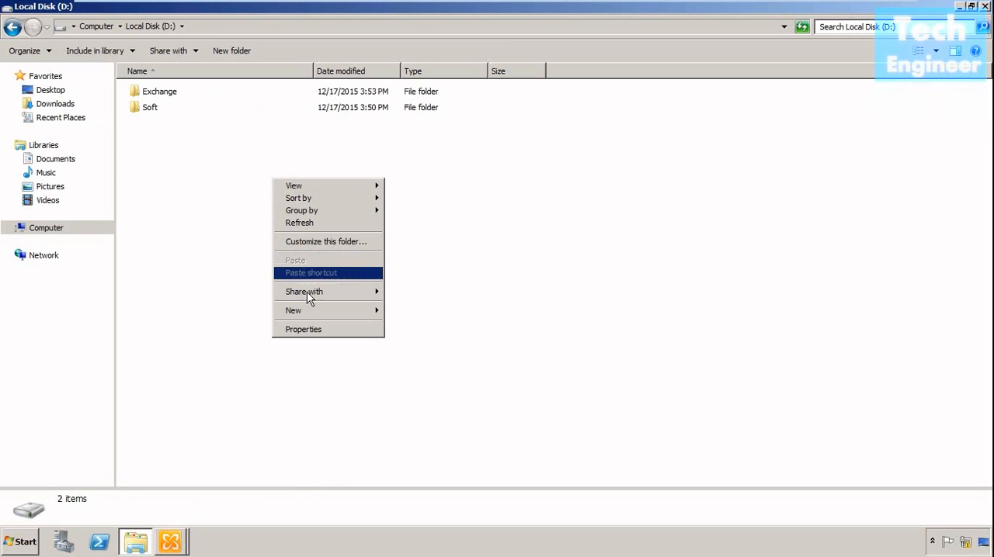
mouse_move(312, 312)
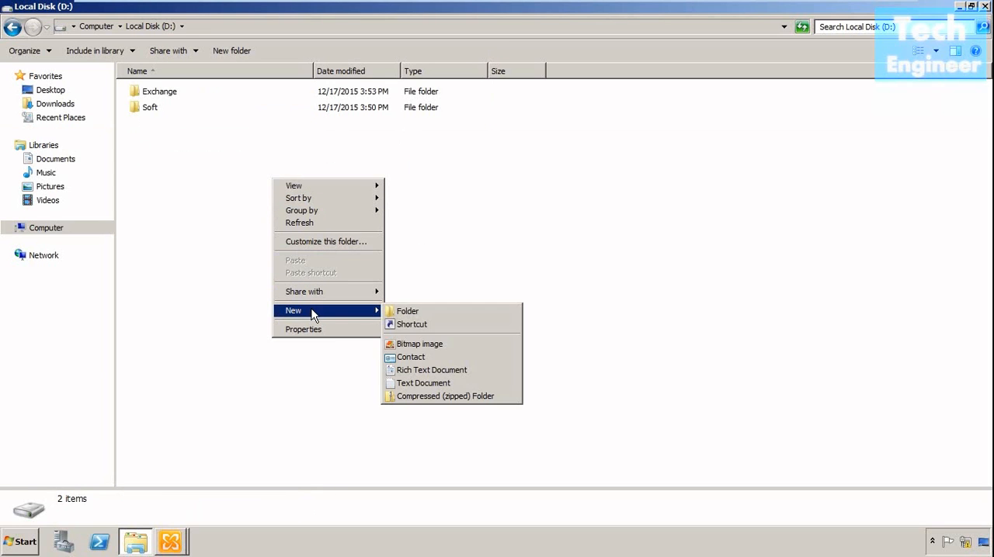
left_click(443, 317)
key("BackSpace")
type("Mailbox")
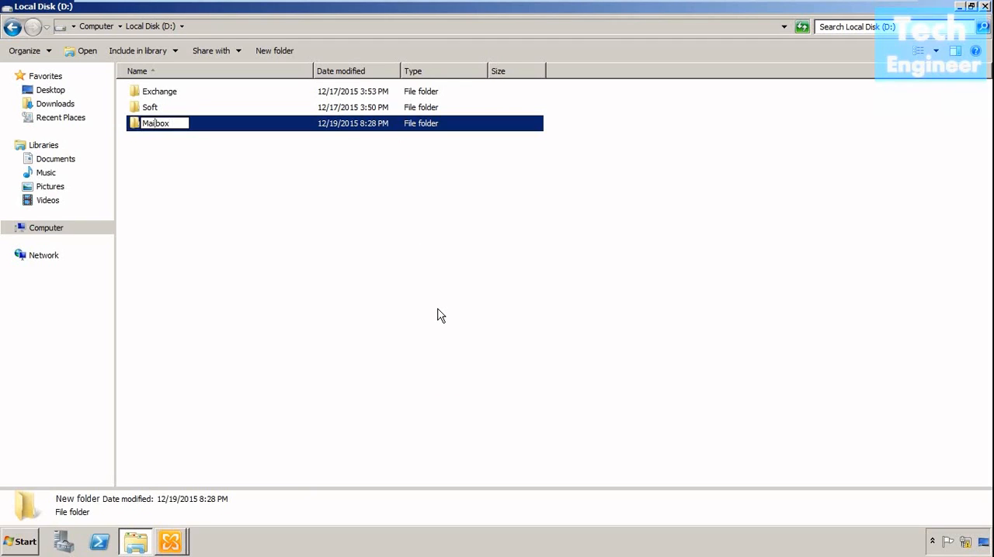
type("My")
left_click(370, 276)
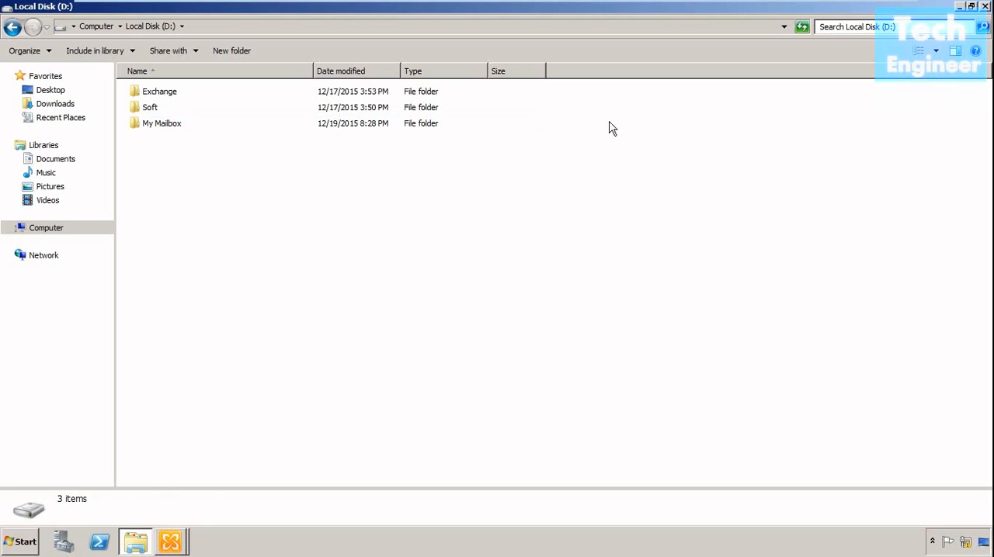
left_click(985, 7)
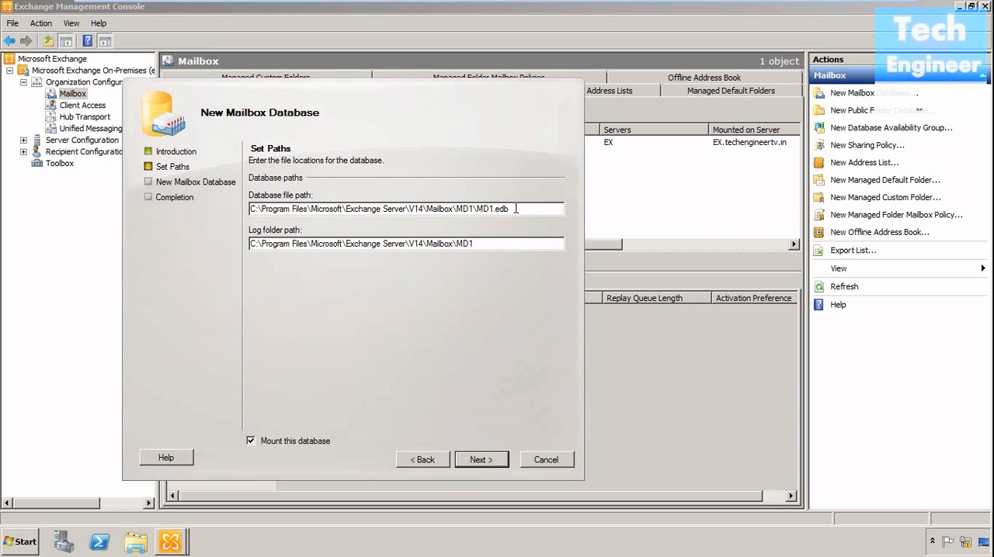
- Check the My Mailbox folder on Local Disk (D:) in Windows Explorer, and return to the database wizard
left_click(18, 541)
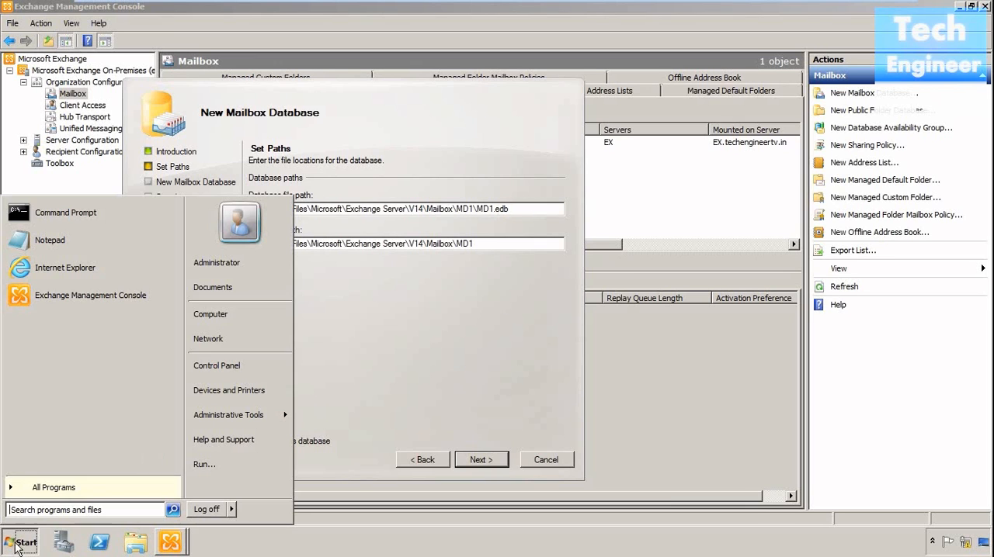
left_click(237, 307)
double_click(416, 109)
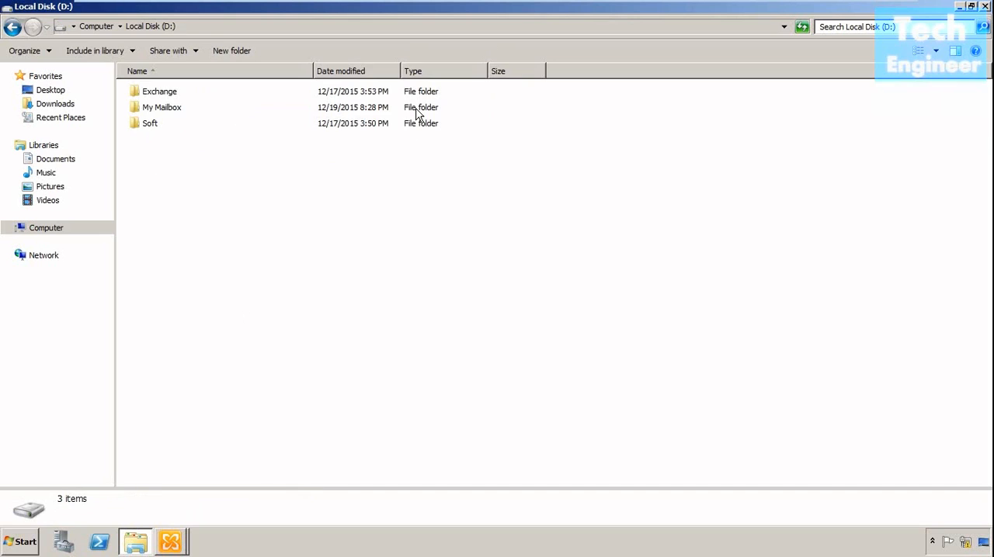
left_click(962, 7)
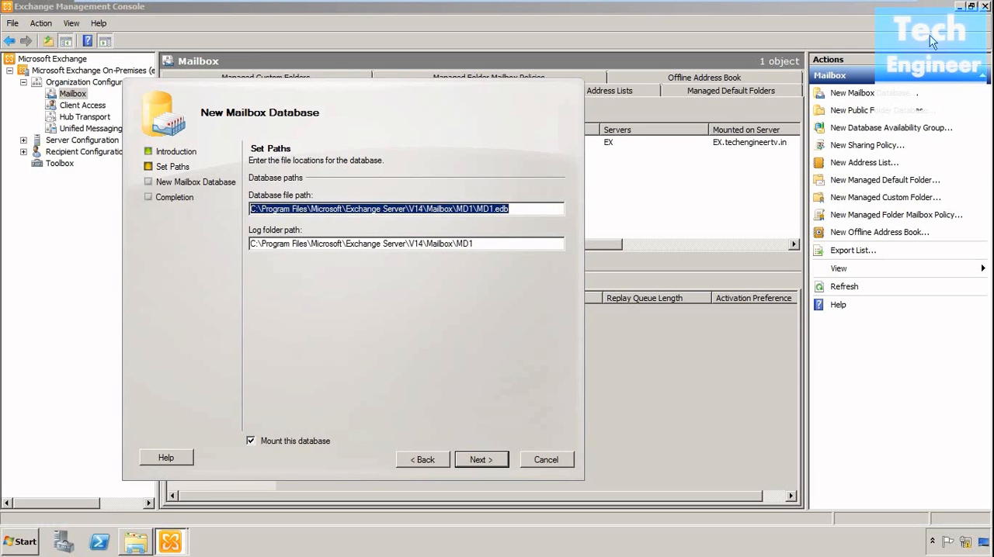
- Set the database file path to D:\My Mailbox\Mailbox\MD1\MD1.edb
left_click(259, 207)
key("BackSpace")
key("BackSpace")
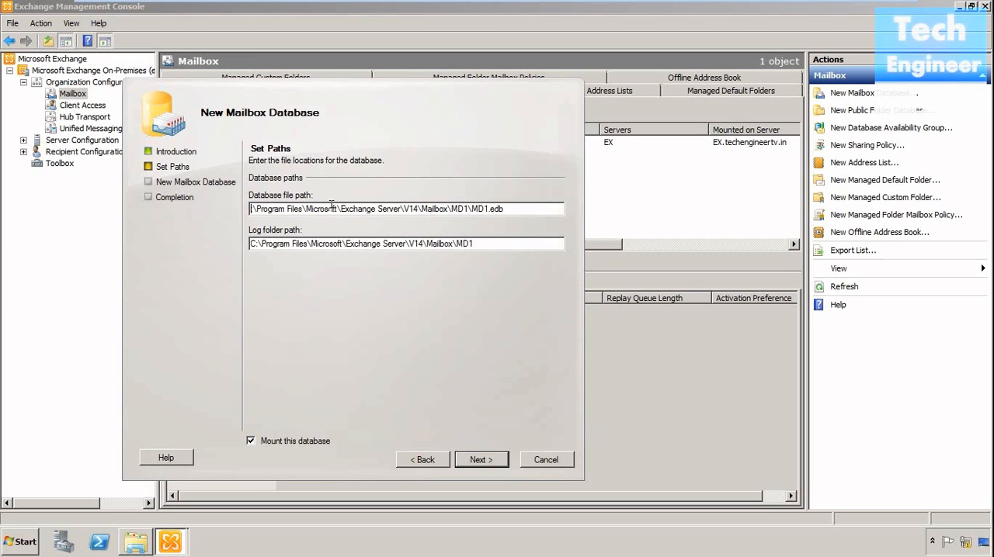
type("D:")
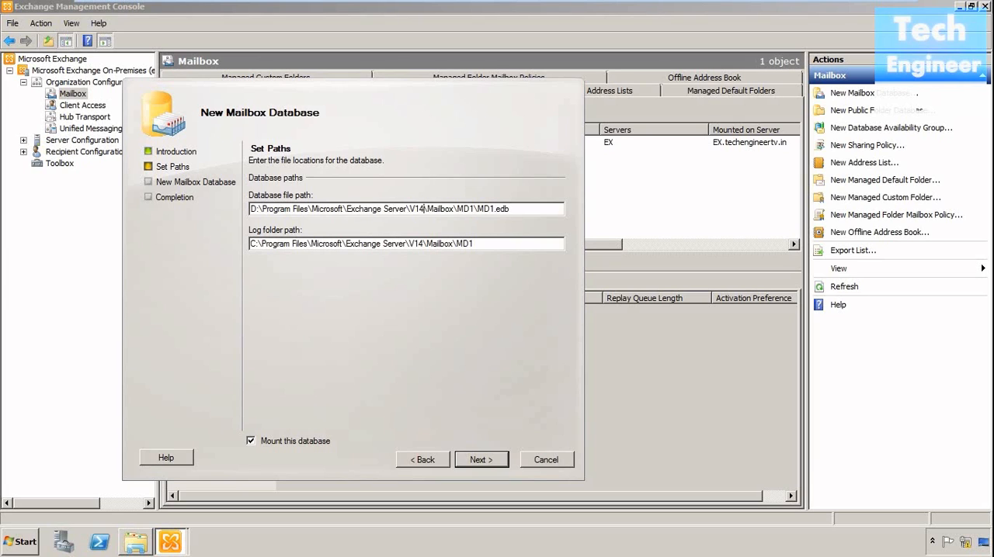
key("BackSpace")
key("BackSpace")
key("BackSpace")
key("BackSpace")
key("BackSpace")
key("BackSpace")
key("BackSpace")
key("BackSpace")
key("BackSpace")
key("BackSpace")
key("BackSpace")
key("BackSpace")
key("BackSpace")
key("BackSpace")
key("BackSpace")
key("BackSpace")
key("BackSpace")
key("BackSpace")
key("BackSpace")
key("BackSpace")
key("BackSpace")
key("BackSpace")
key("BackSpace")
key("BackSpace")
key("BackSpace")
key("BackSpace")
key("BackSpace")
key("BackSpace")
key("BackSpace")
key("BackSpace")
key("BackSpace")
key("BackSpace")
key("BackSpace")
key("BackSpace")
type("My Ma")
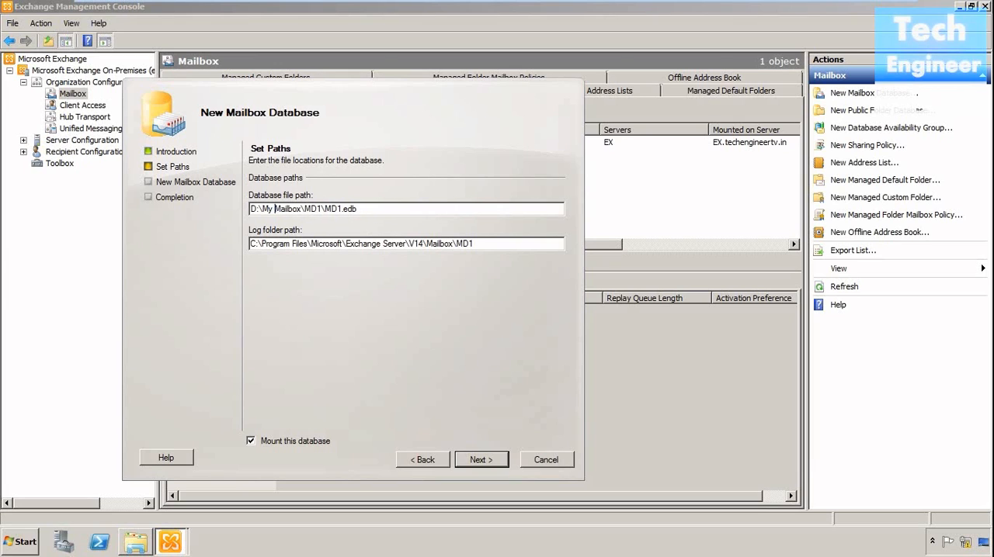
type("ilbo")
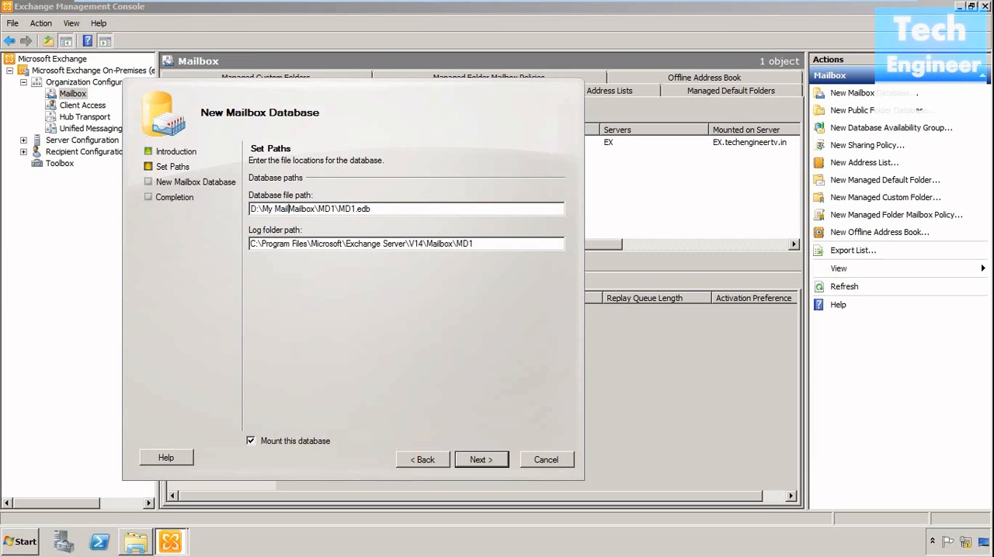
type("x")
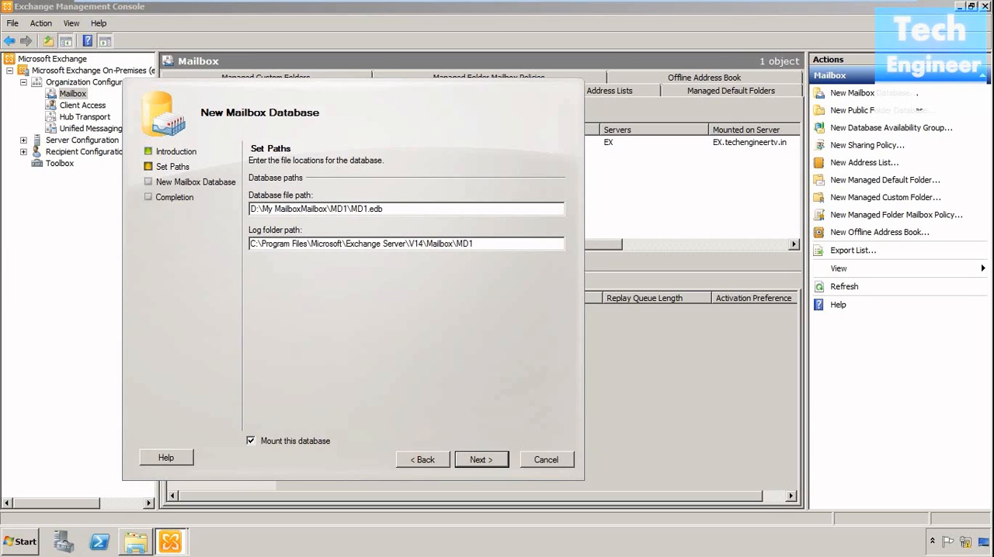
type("\\")
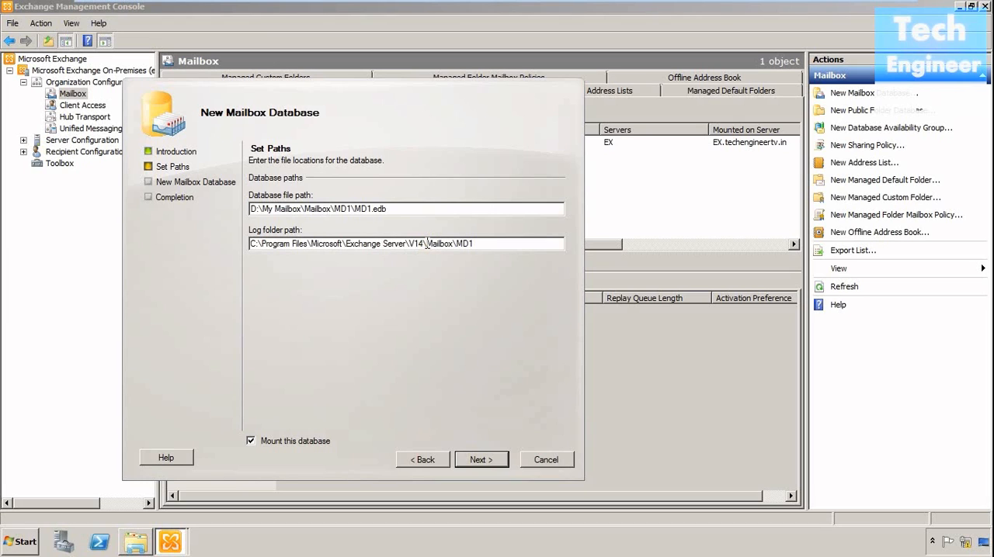
- Set the log folder path to D:\My Mailbox\Mailboxlog\MD1
left_click_drag(427, 244, 252, 245)
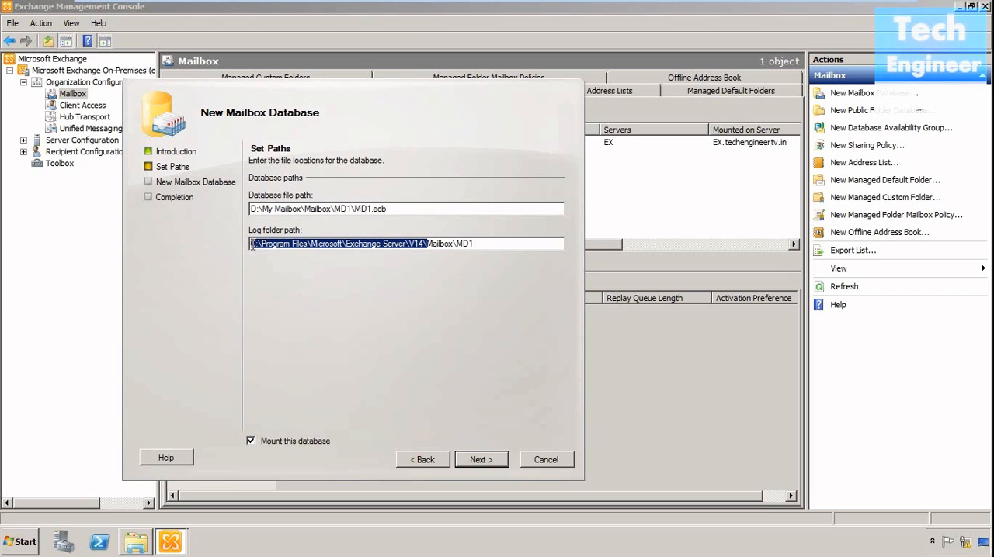
key("Delete")
type("D:\\My Mailbo")
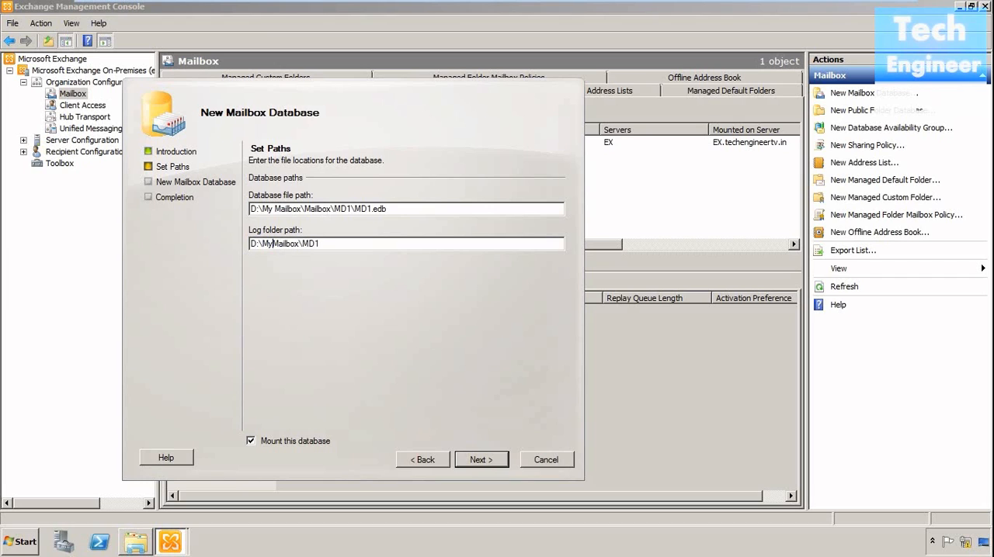
type("x\\")
key("Right")
key("Right")
key("Right")
key("Right")
key("Right")
key("Right")
key("Right")
type("log")
- Create the MD1 database with the mount option kept enabled, finish the wizard and select MD1 in the database list
left_click(307, 443)
left_click(308, 442)
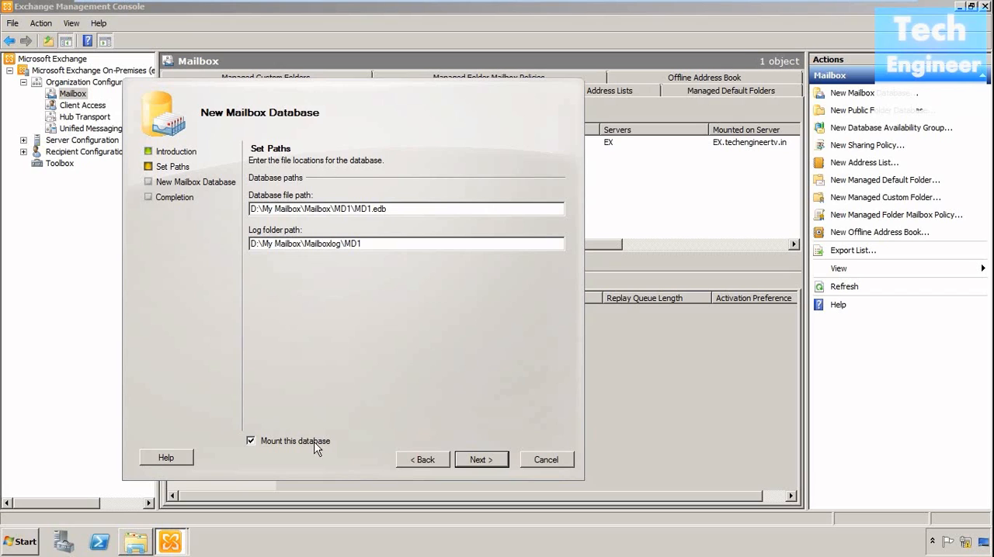
left_click(479, 460)
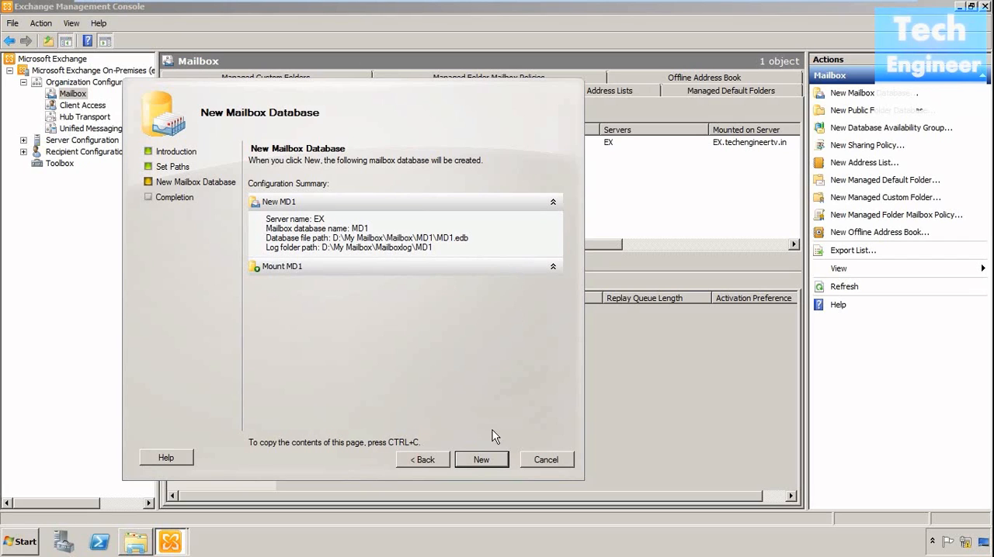
left_click(488, 462)
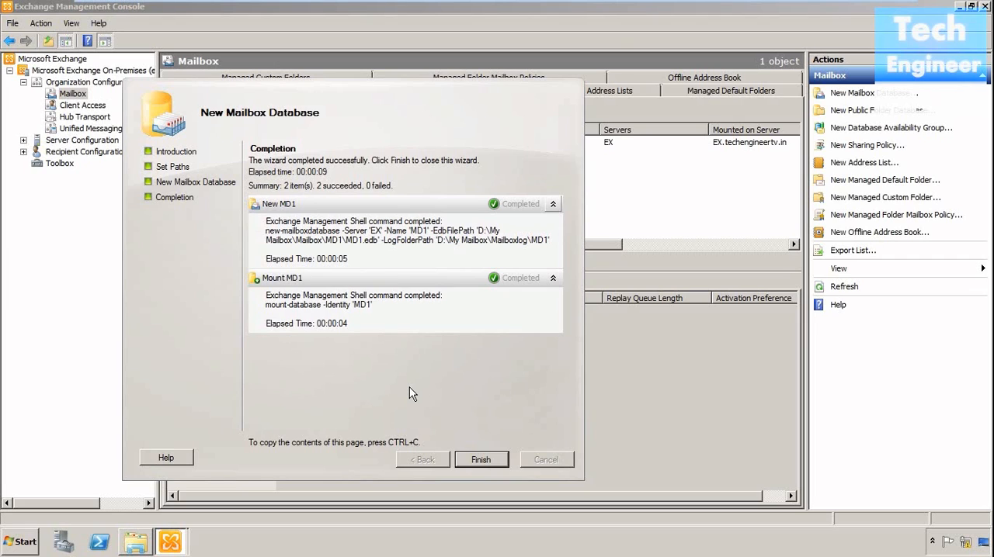
left_click(481, 460)
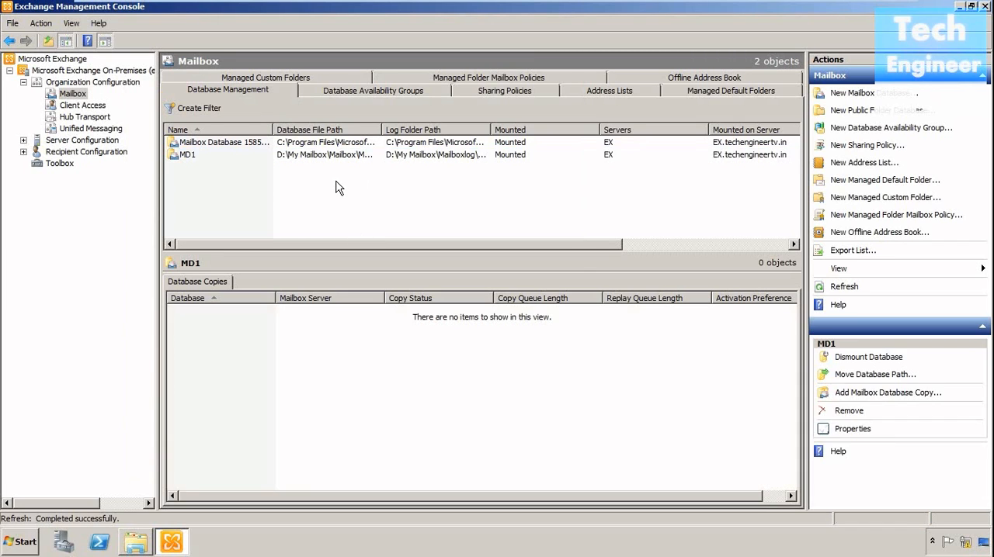
left_click(327, 156)
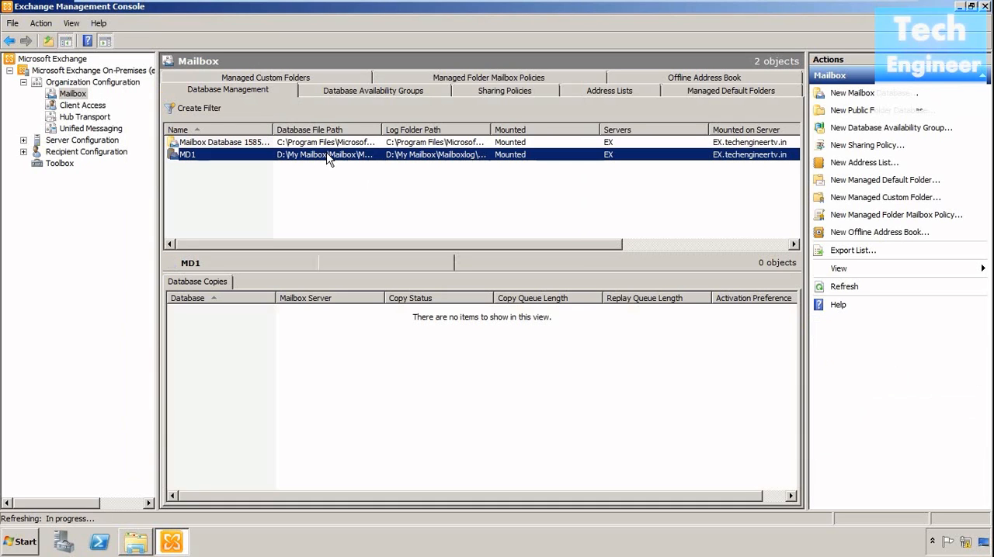